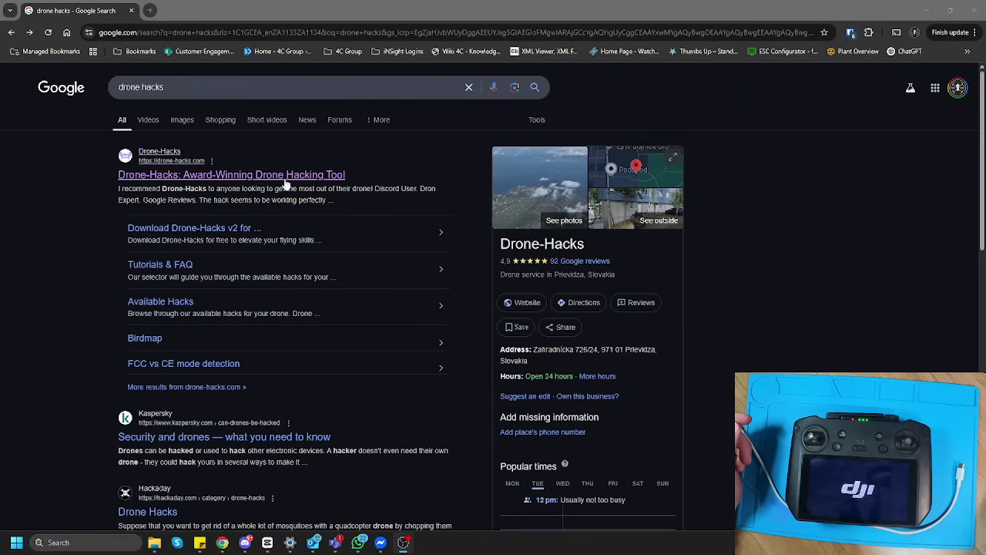
Open the Drone-Hacks site from search results and review its Available Features, such as NFZ Removal and FCC mode
left_click(285, 176)
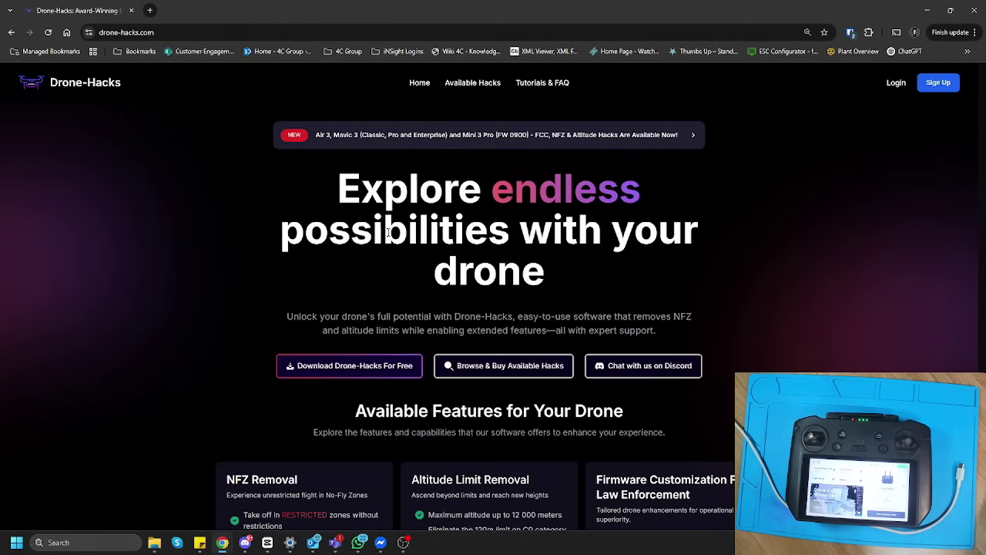
scroll(285, 178, "down", 2)
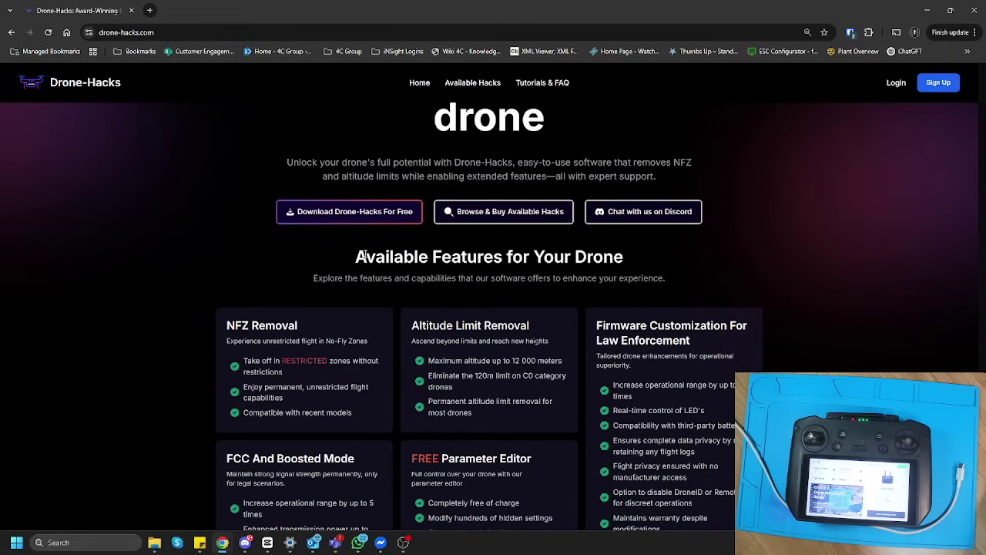
Browse the Available Hacks drone list, noting the NEW Mavic 3 models and DJI Neo's FCC HACK
left_click(477, 88)
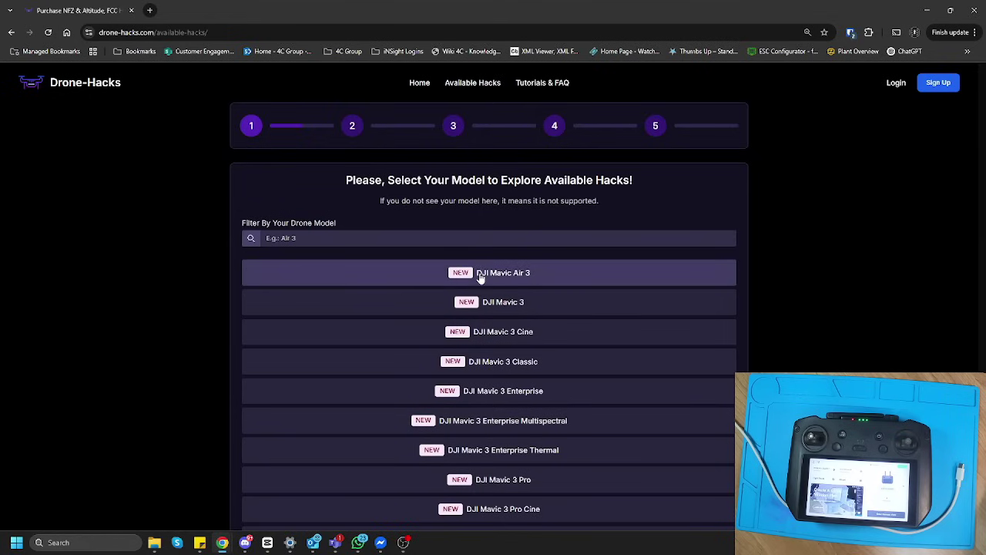
scroll(479, 277, "down", 1)
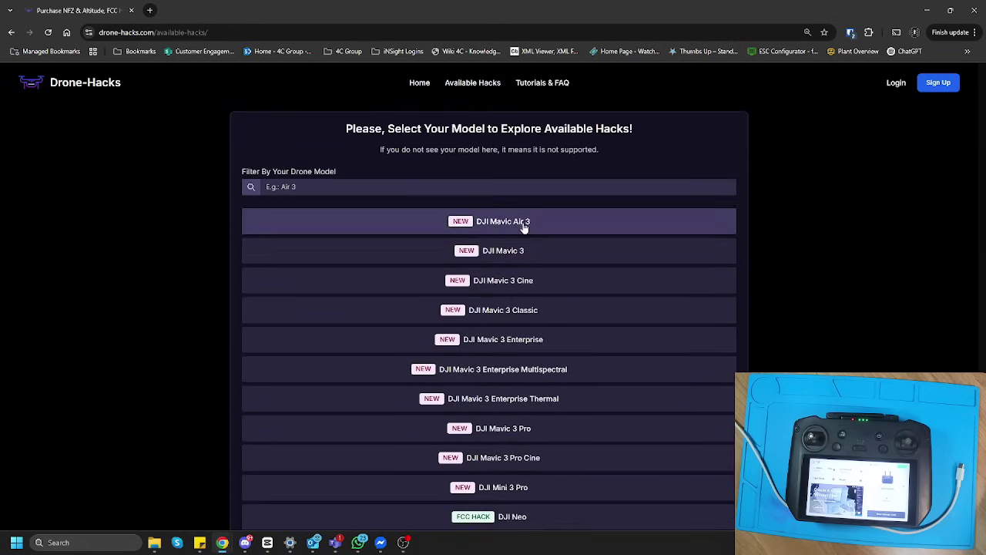
scroll(524, 226, "down", 1)
scroll(520, 257, "down", 2)
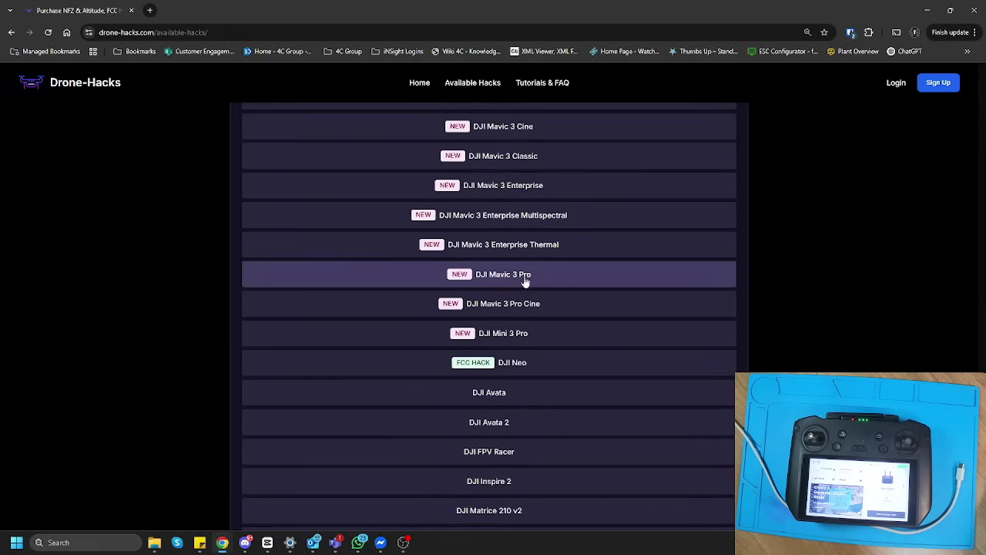
scroll(524, 282, "down", 2)
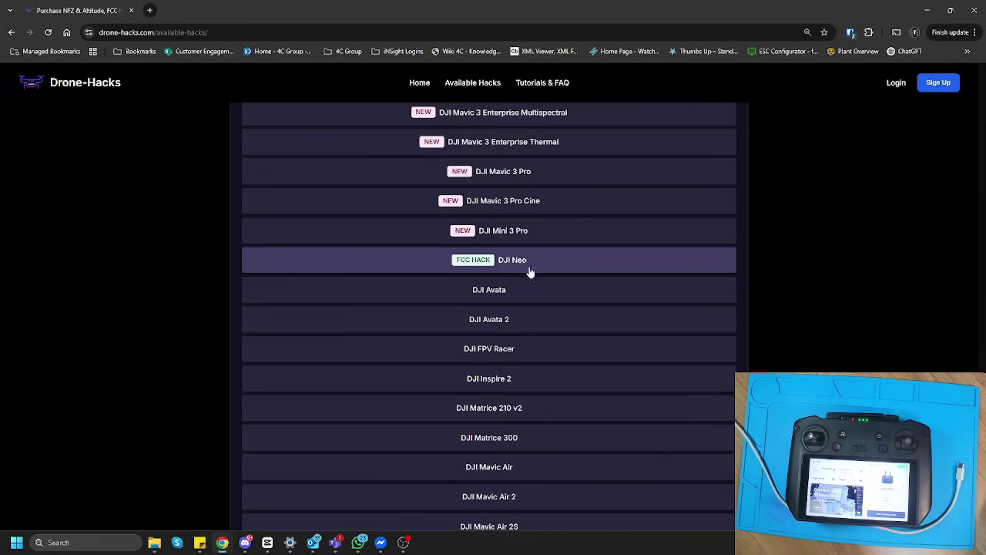
scroll(535, 258, "up", 2)
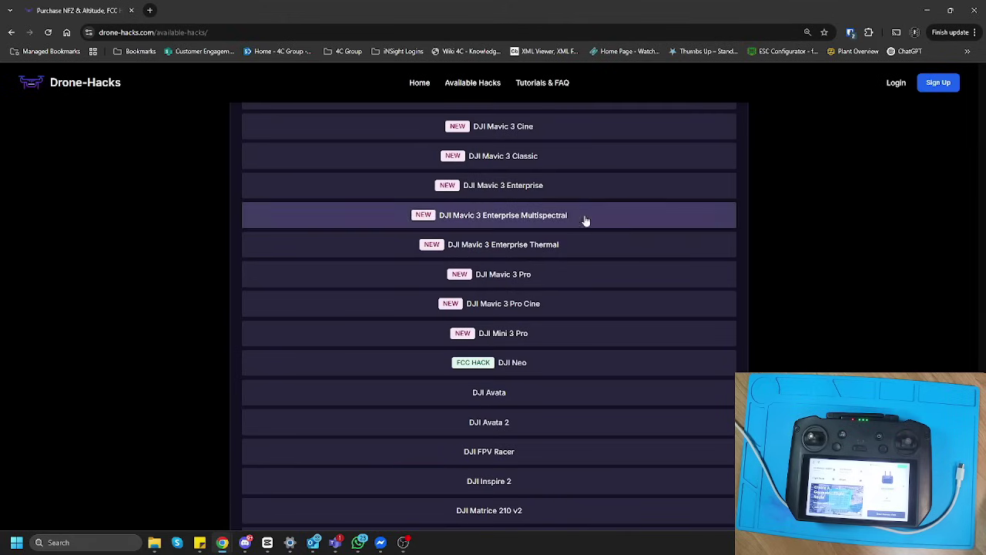
scroll(598, 259, "up", 1)
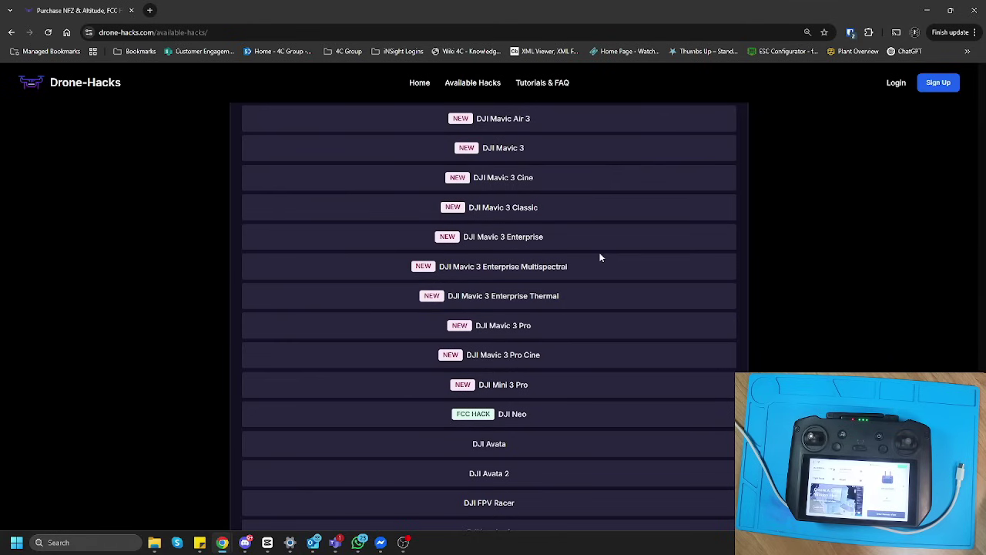
Check hacks for the Mavic 3 Enterprise Thermal and Mavic 3 Classic (50 € per license), then return home
left_click(499, 297)
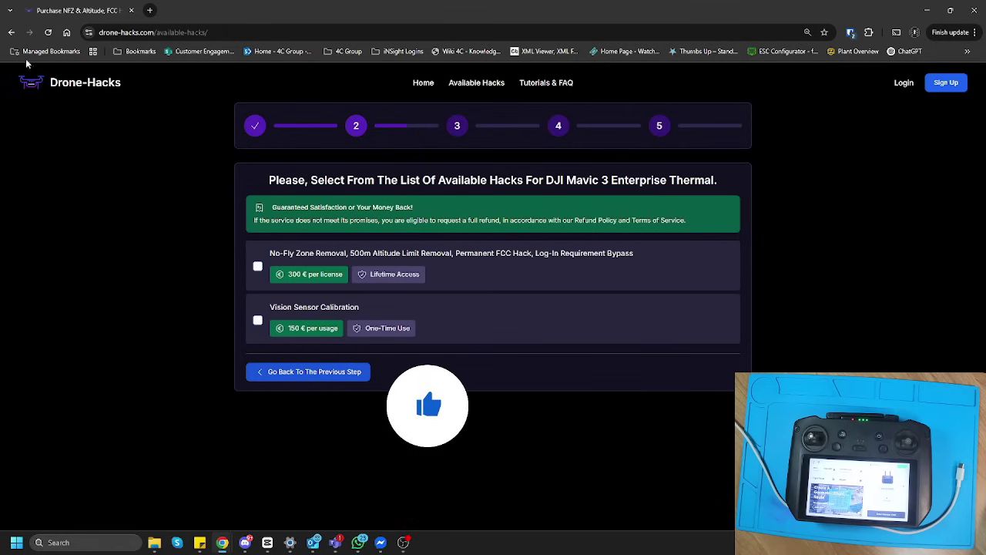
left_click(10, 32)
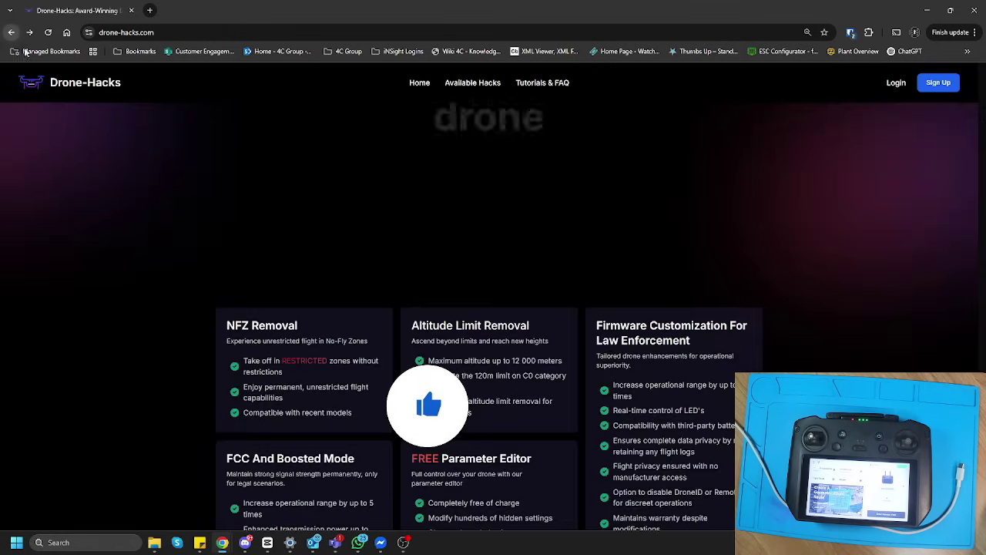
left_click(469, 86)
scroll(543, 302, "down", 2)
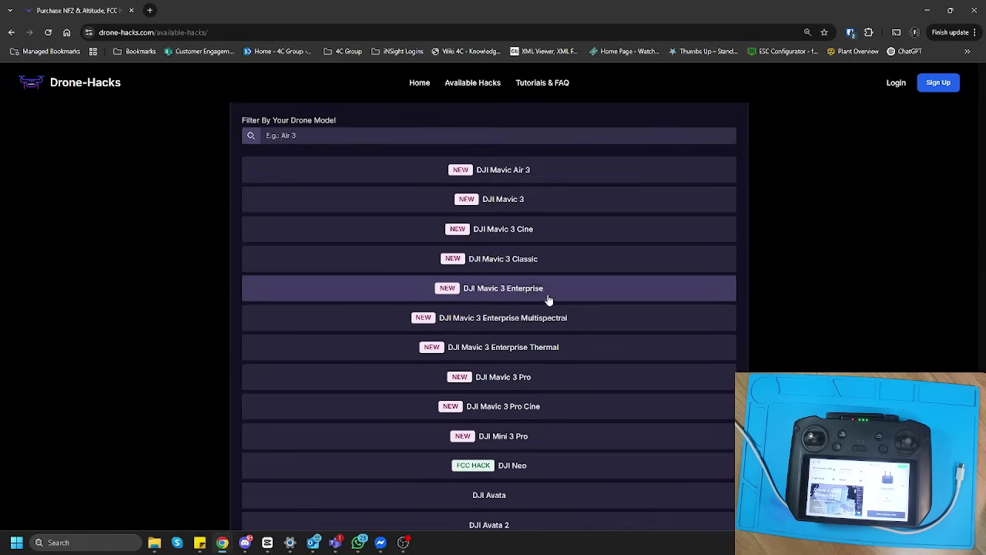
left_click(523, 262)
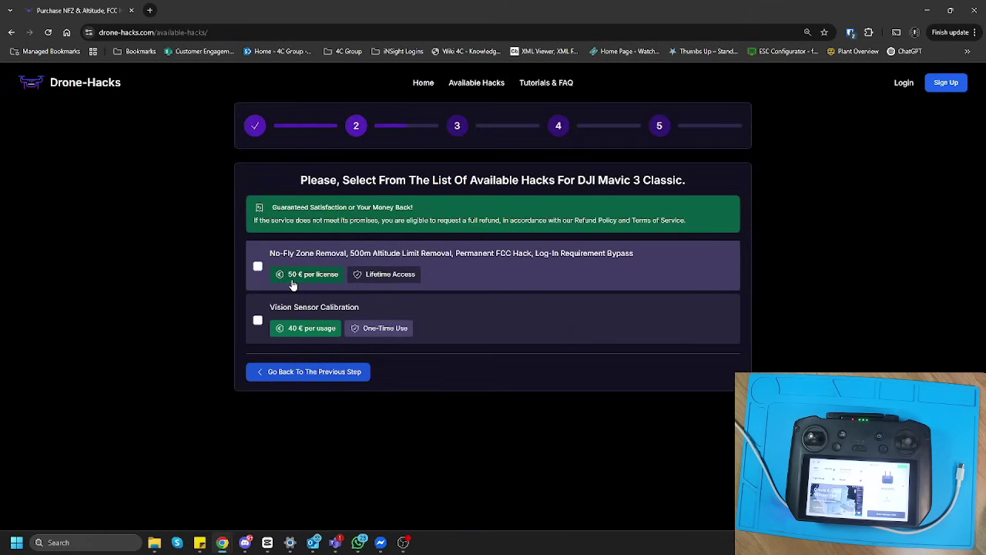
left_click(308, 372)
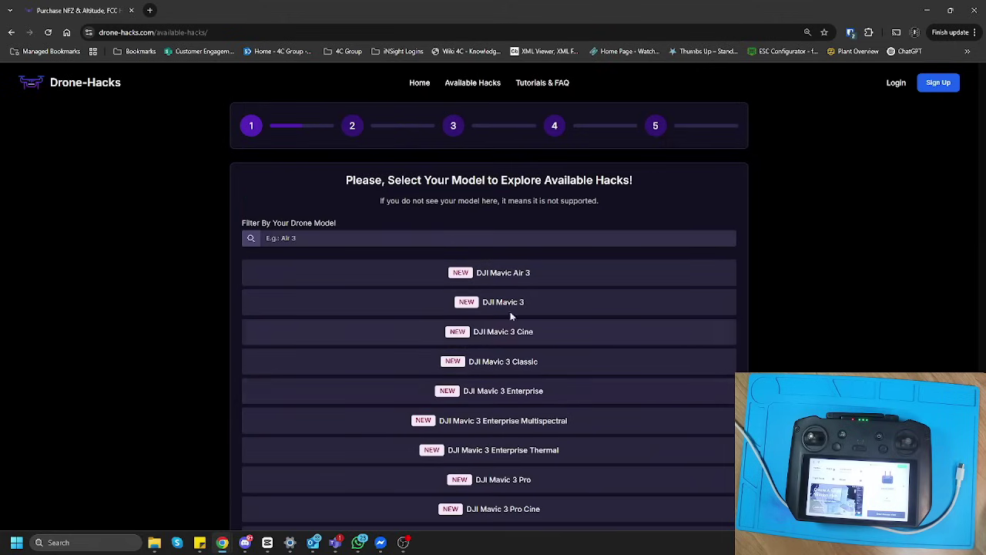
left_click(416, 86)
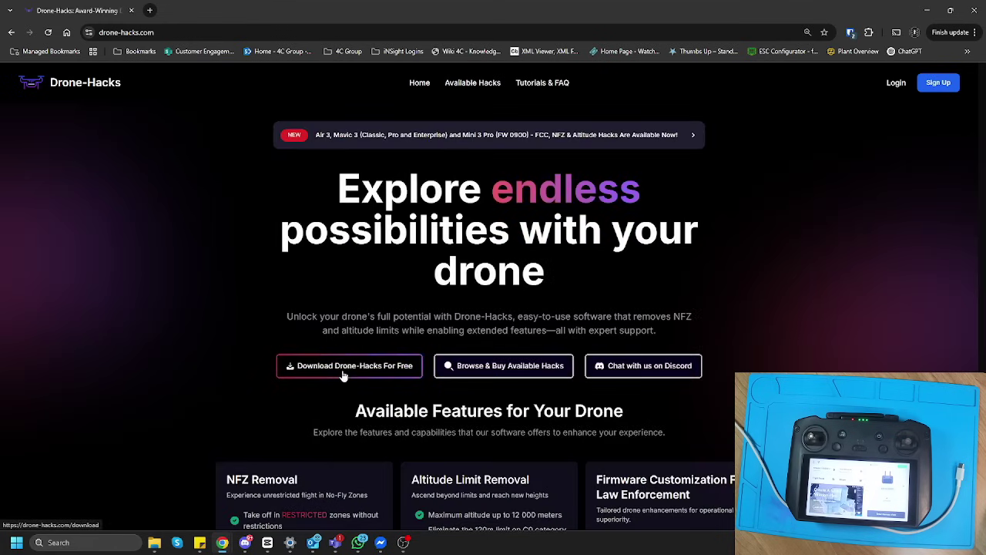
Download the free Drone-Hacks_2.0.10_x64_en-US.msi installer and launch its Setup Wizard
left_click(344, 370)
scroll(382, 354, "down", 1)
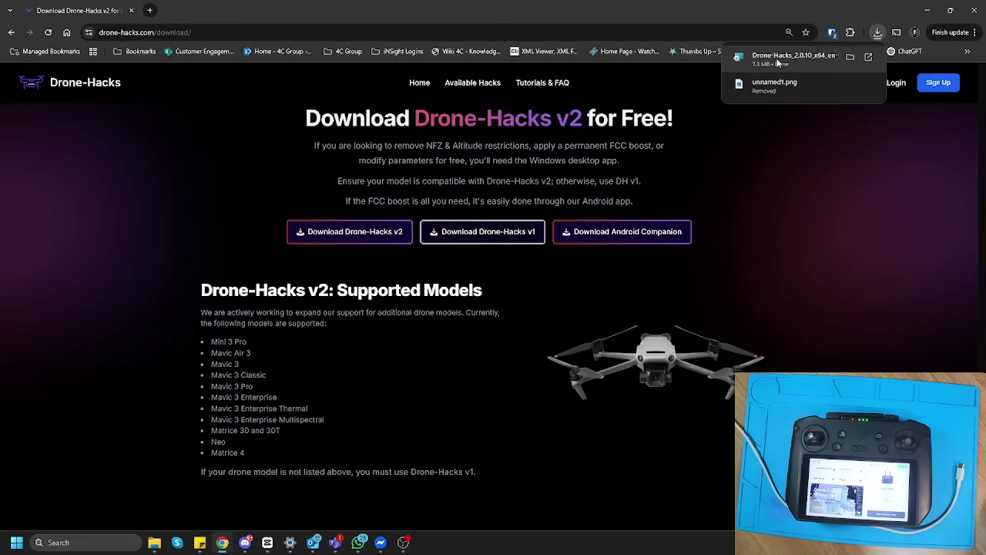
mouse_move(823, 60)
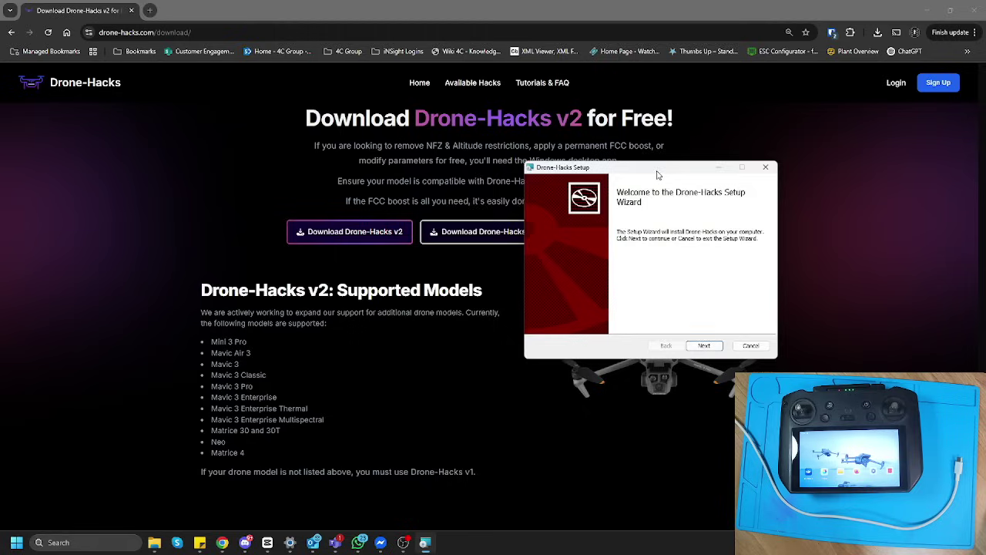
Install Drone-Hacks 2.0.10 to the default folder and finish with Launch Drone-Hacks ticked
left_click_drag(657, 173, 569, 175)
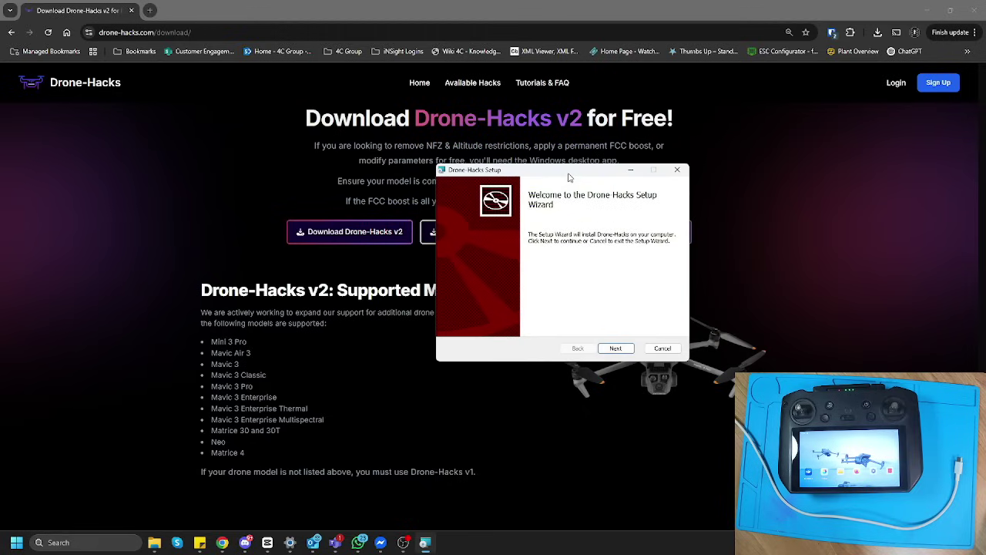
left_click(616, 348)
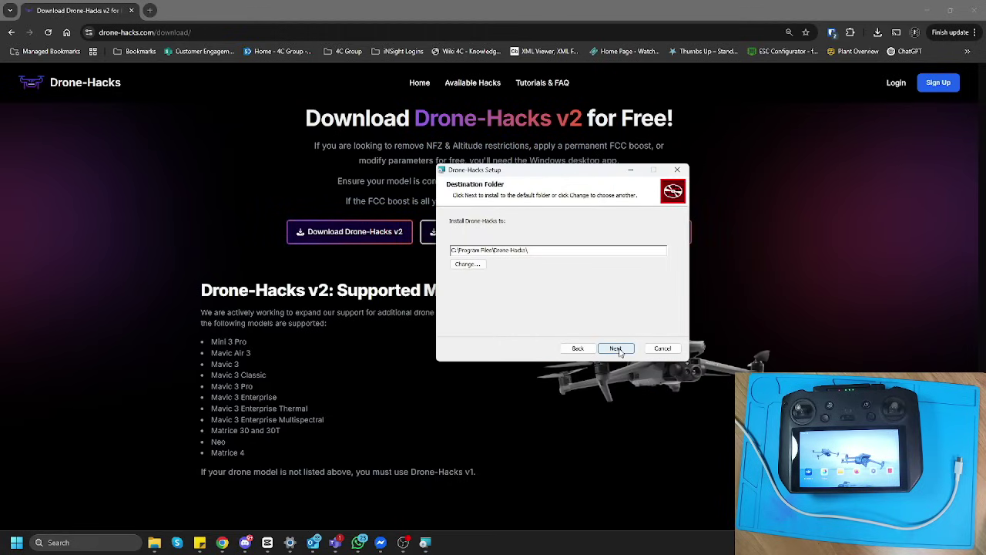
left_click(616, 348)
left_click(616, 348)
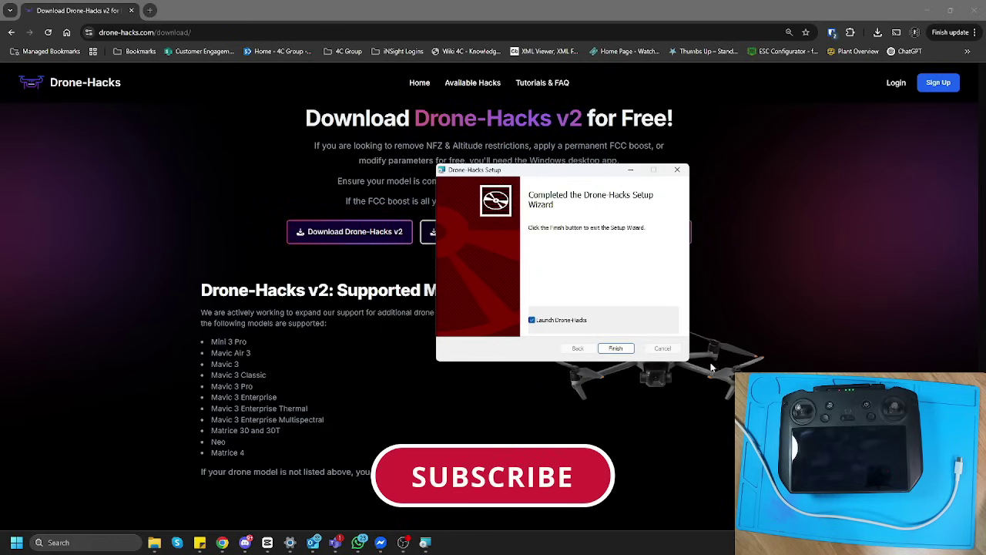
left_click(616, 349)
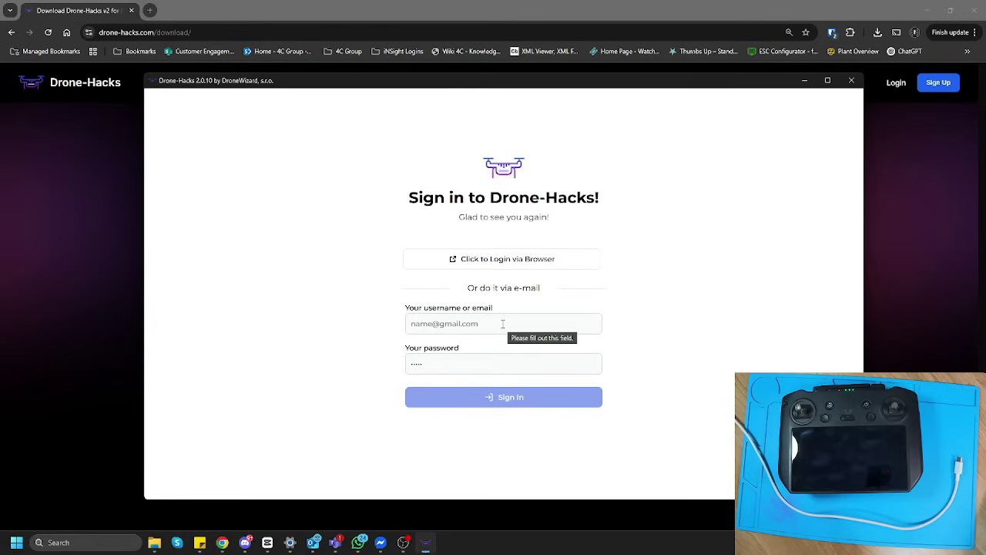
Sign in to Drone-Hacks with the account's username or email and password
left_click(542, 397)
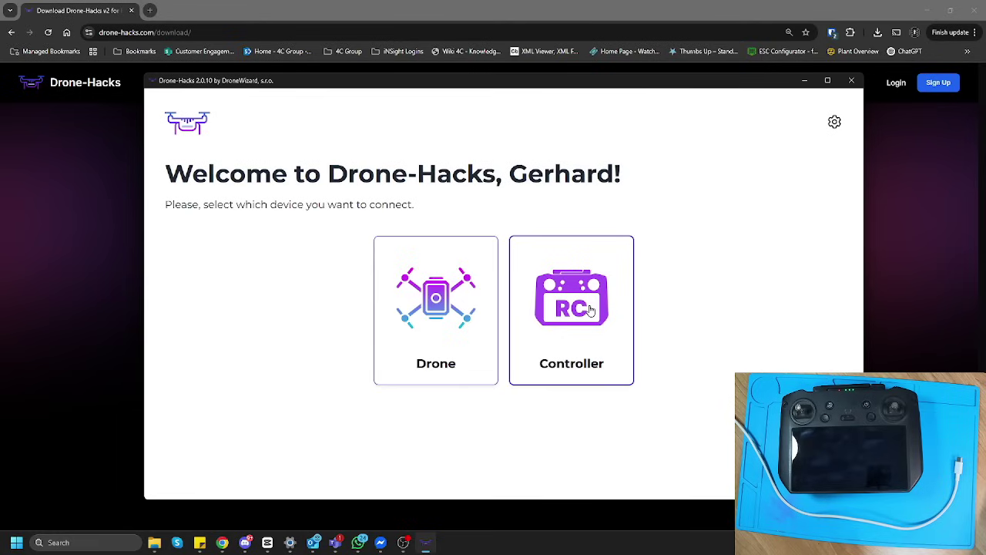
Connect the Controller and confirm the RC Pro Enterprise on firmware 80.08.00.03 is detected
left_click(590, 310)
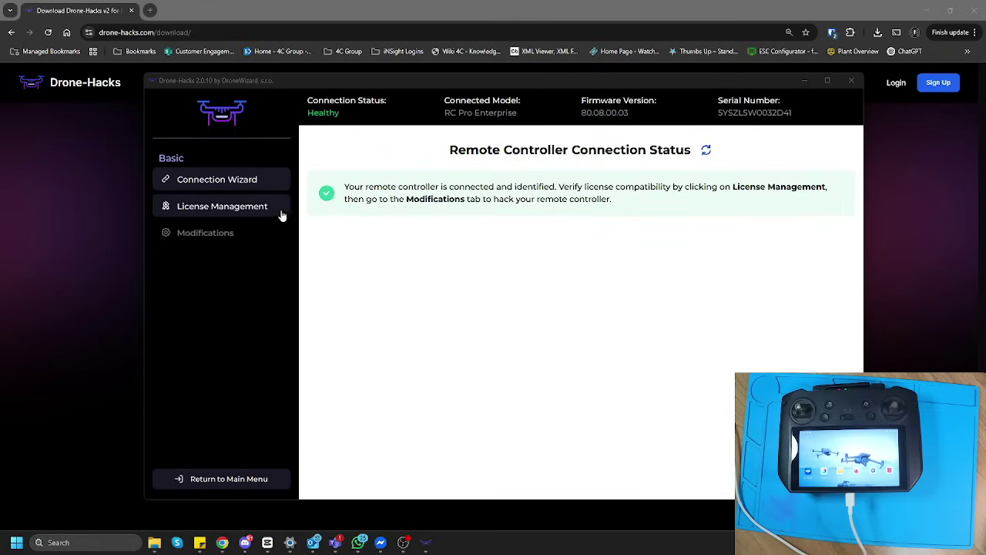
From License Management, compare the website's hacks list, then start registering DH RC RM510 (incl. B)
left_click(239, 213)
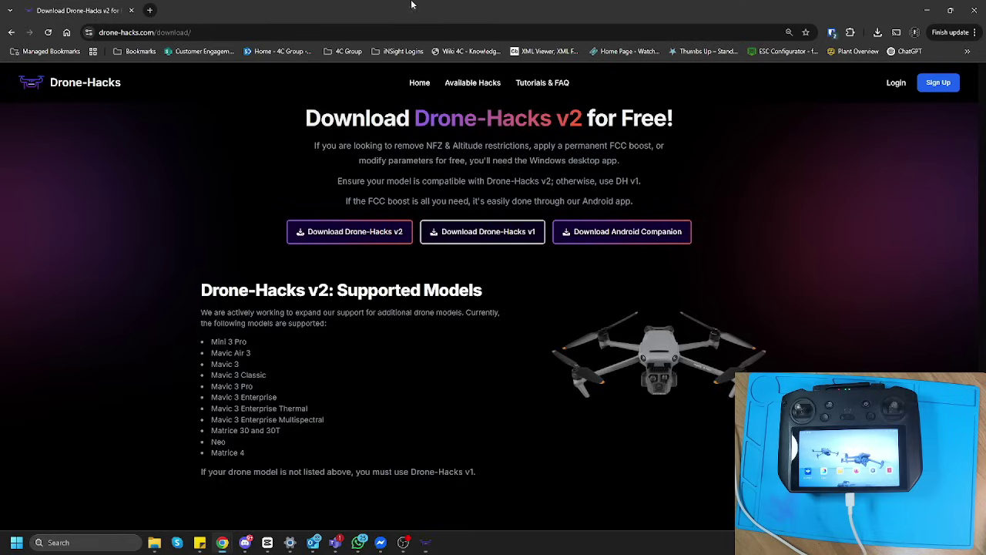
left_click(414, 5)
left_click(450, 83)
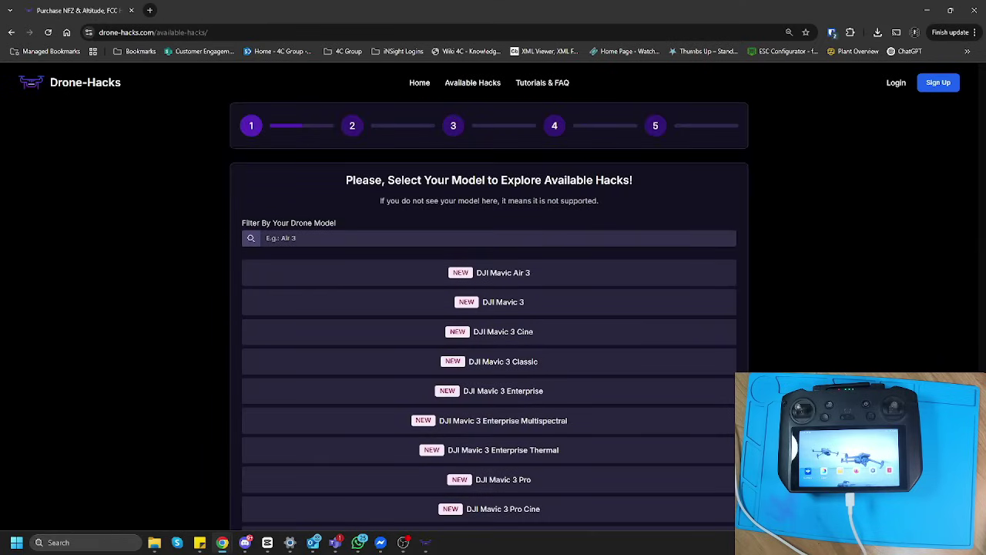
left_click(435, 547)
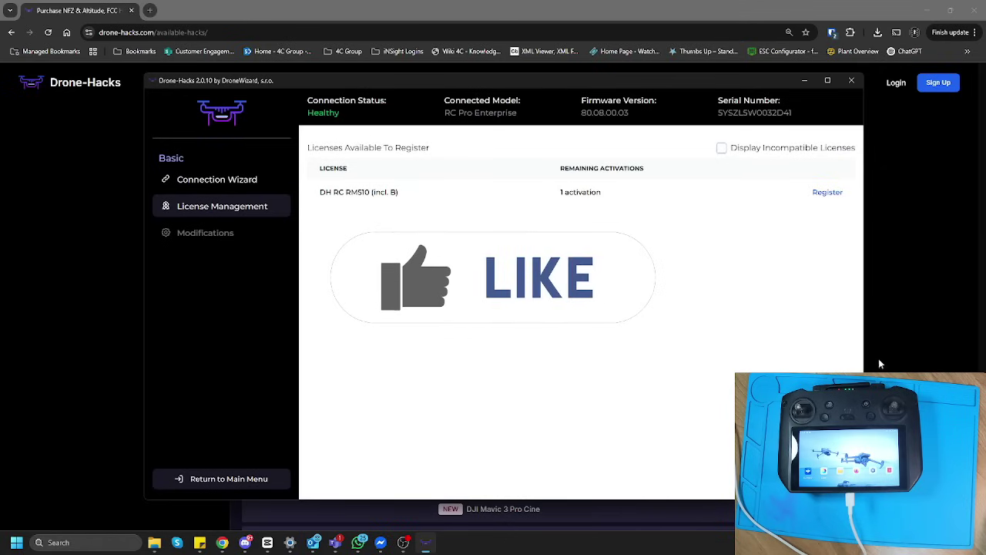
left_click(826, 196)
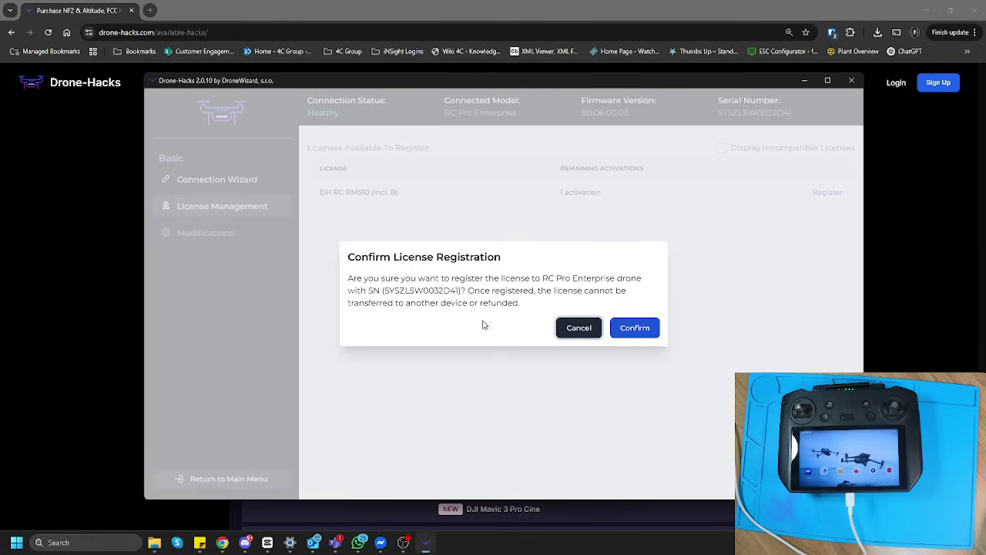
Confirm the DH RC RM510 (incl. B) license registration and view the Modifications page
left_click(642, 329)
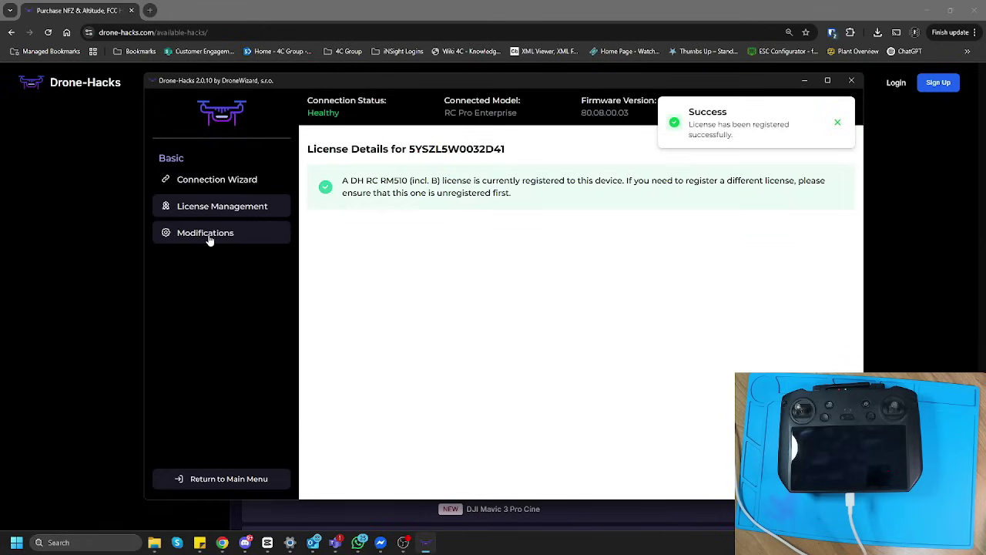
left_click(208, 239)
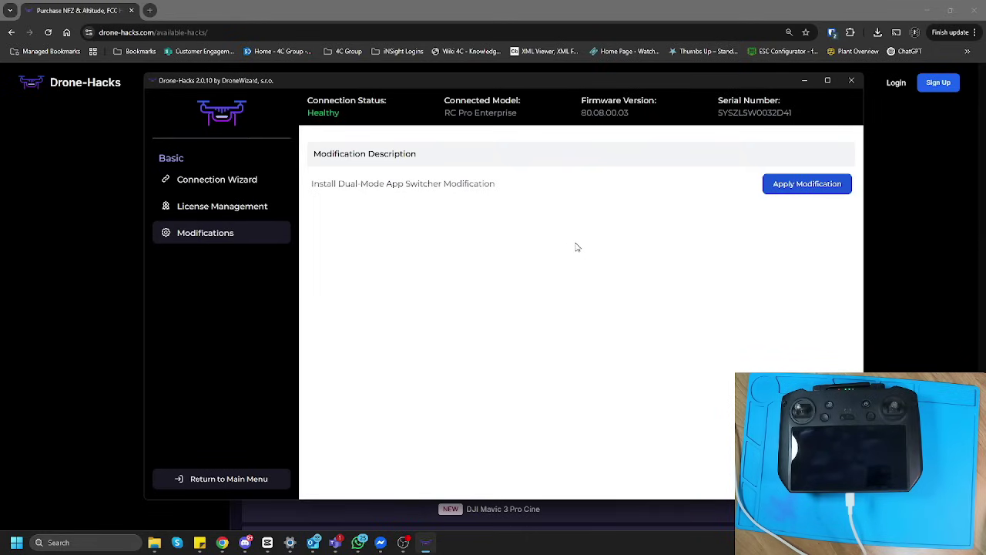
Apply the Dual-Mode App Switcher modification, installing Drone-Hacks RC v1.1 with RM510B and RM510 modes
left_click(783, 181)
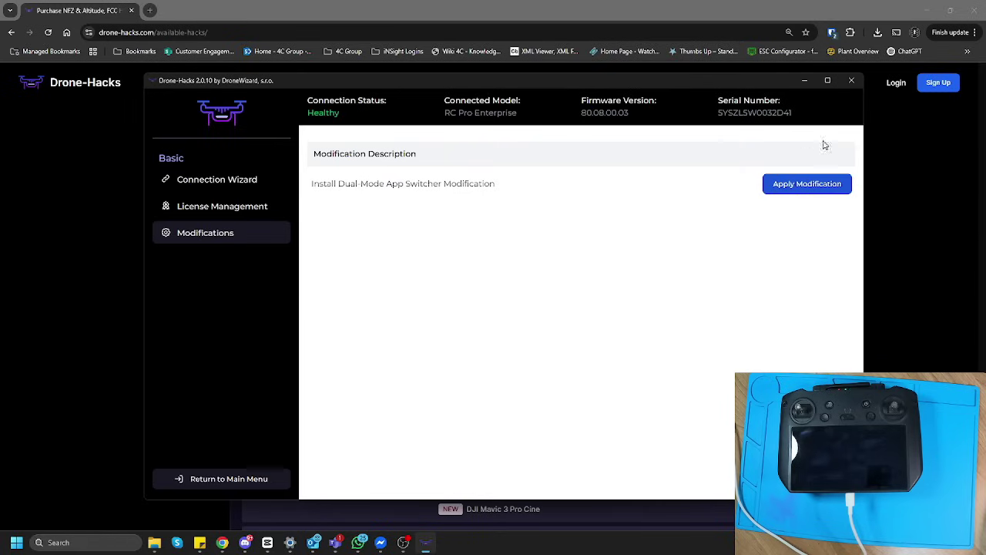
left_click(792, 185)
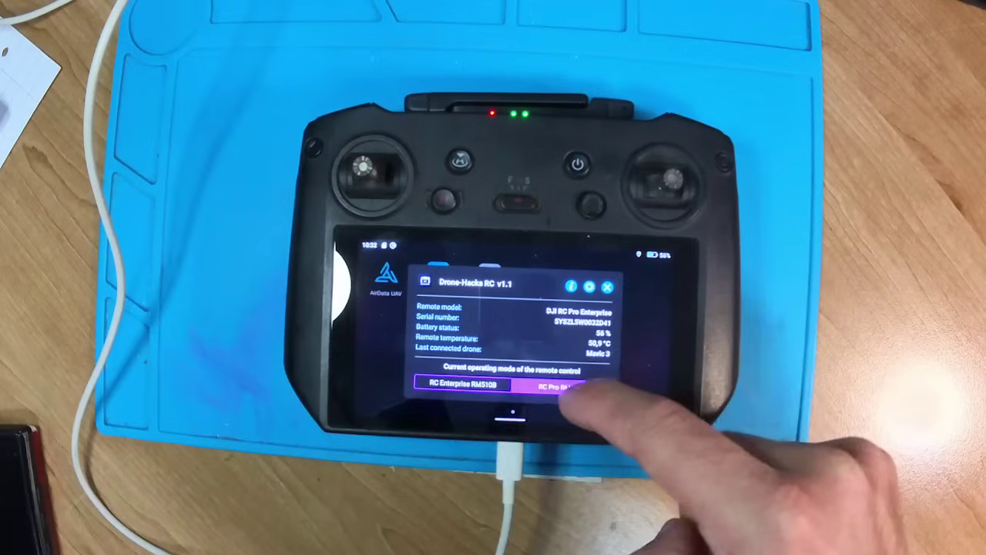
Select RC Pro RM510 mode so DJI Fly launches, then swipe back to the launcher
left_click(561, 385)
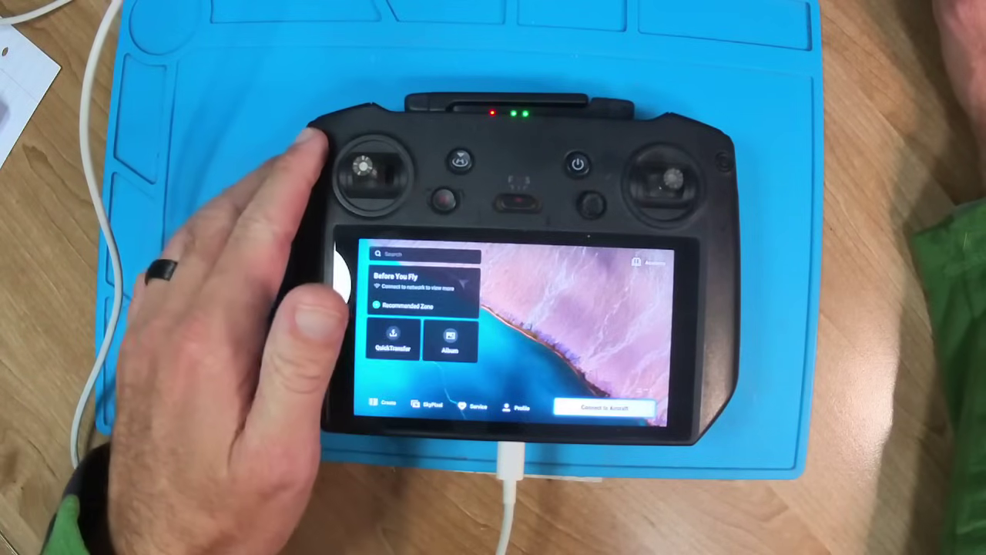
left_click_drag(342, 308, 401, 308)
In the Drone-Hacks RC app, change the remote mode to RC Enterprise RM510B
left_click(541, 277)
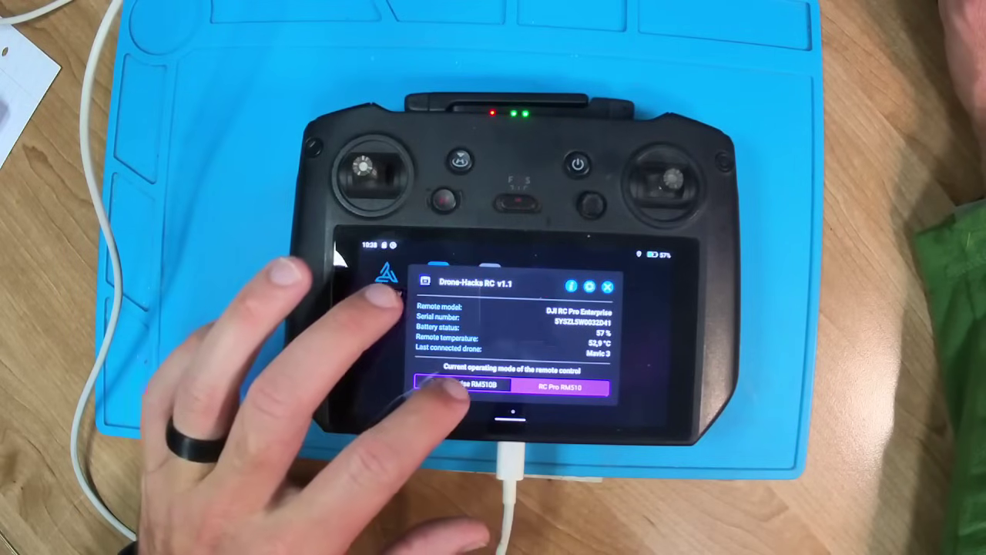
left_click(459, 383)
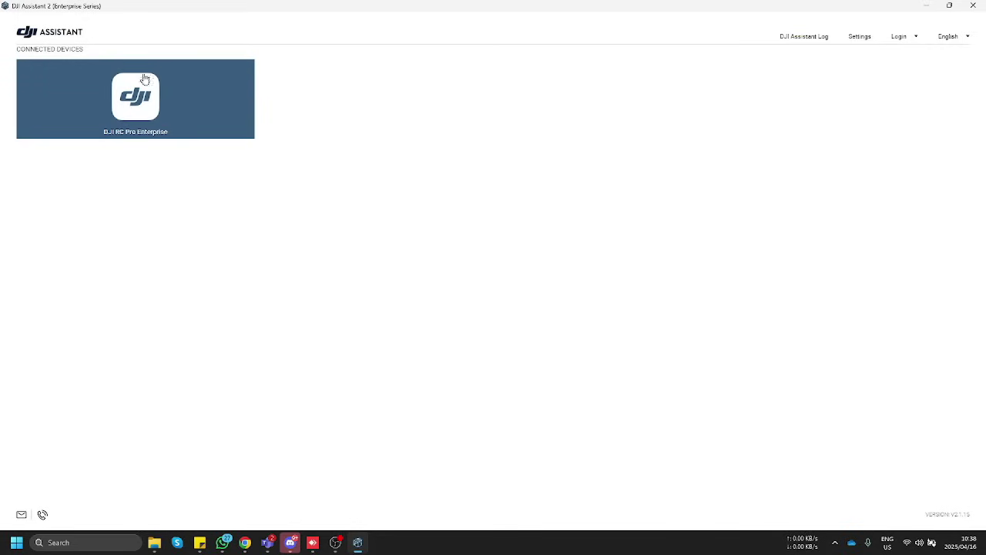
Downgrade the DJI RC Pro Enterprise firmware to V02.01.0529 in DJI Assistant 2
left_click(140, 83)
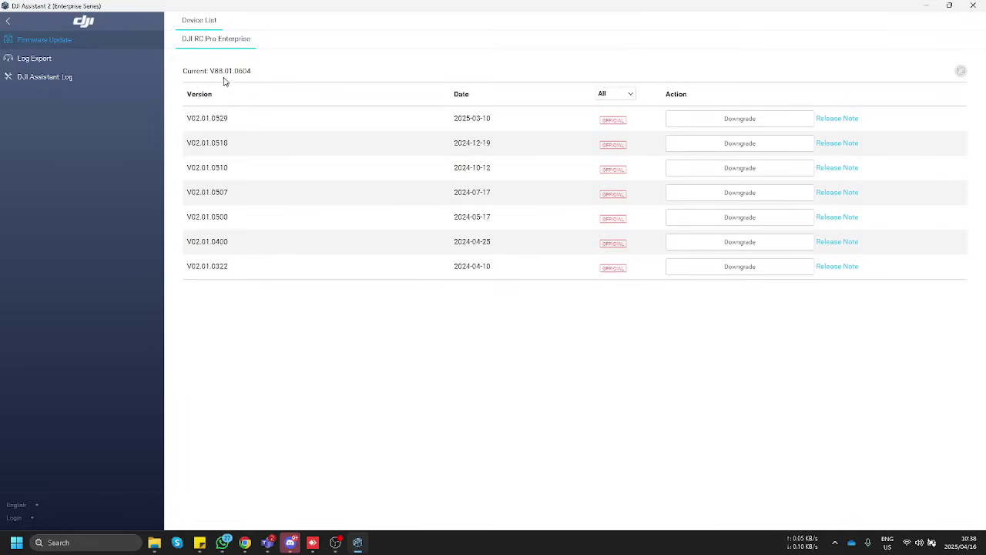
left_click(715, 121)
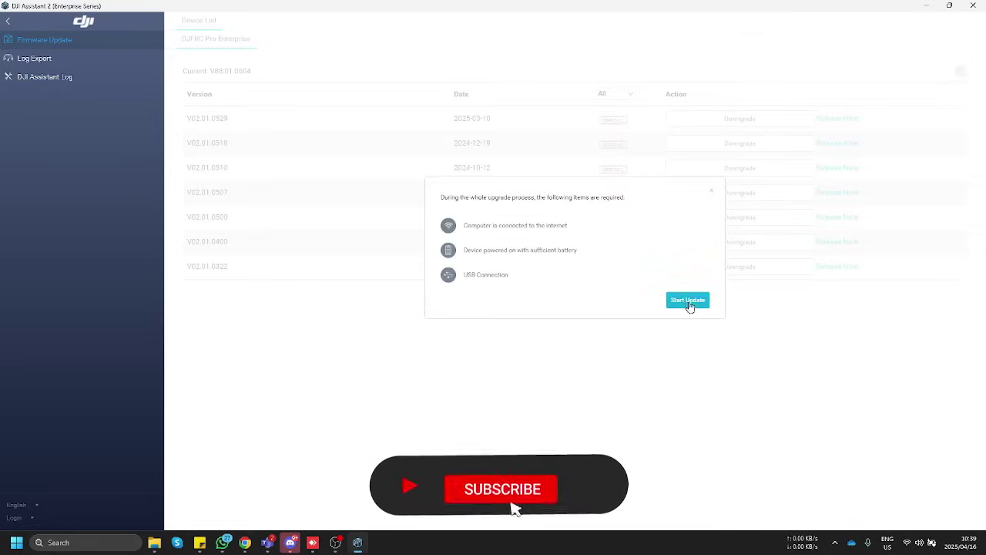
left_click(688, 302)
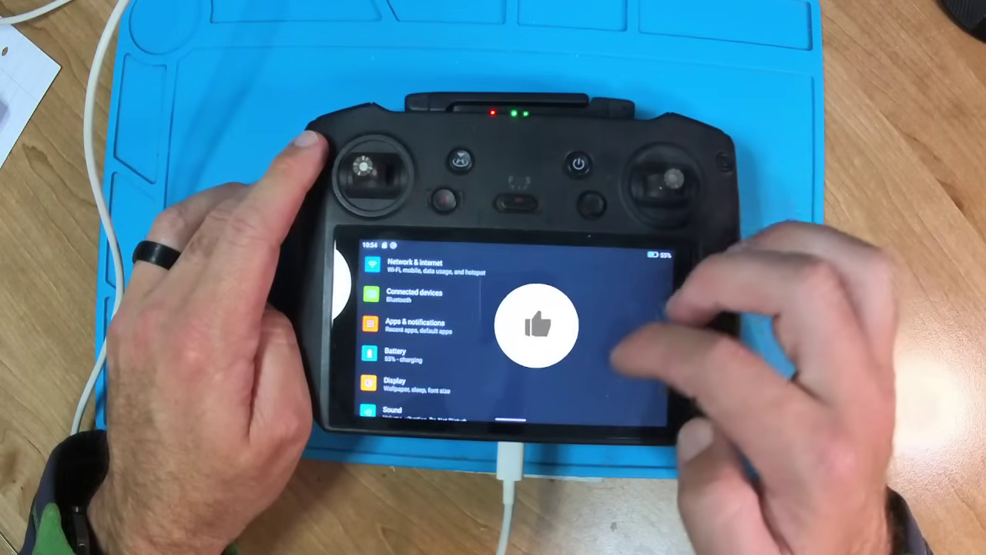
Open the System page in the controller's Settings to show Reset options
scroll(586, 347, "down", 5)
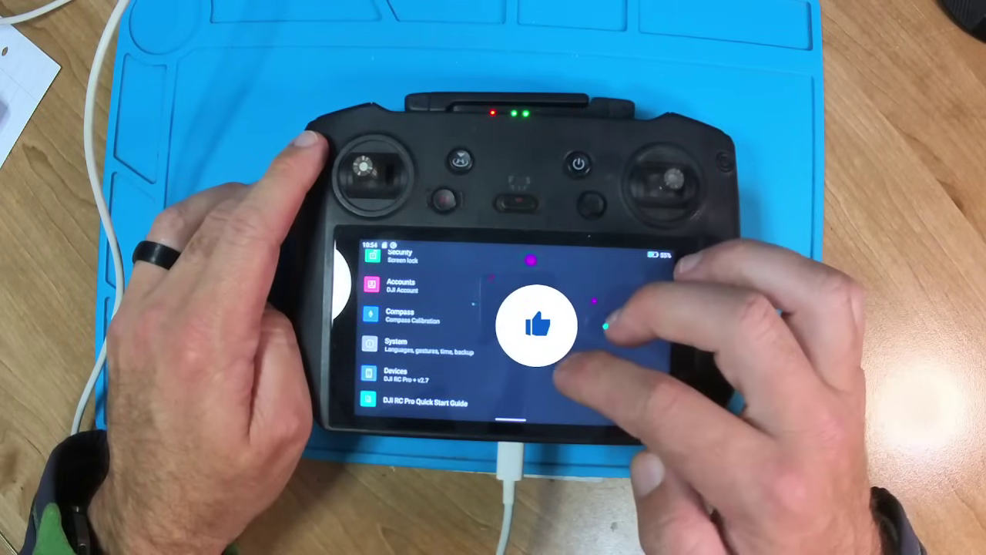
left_click(608, 343)
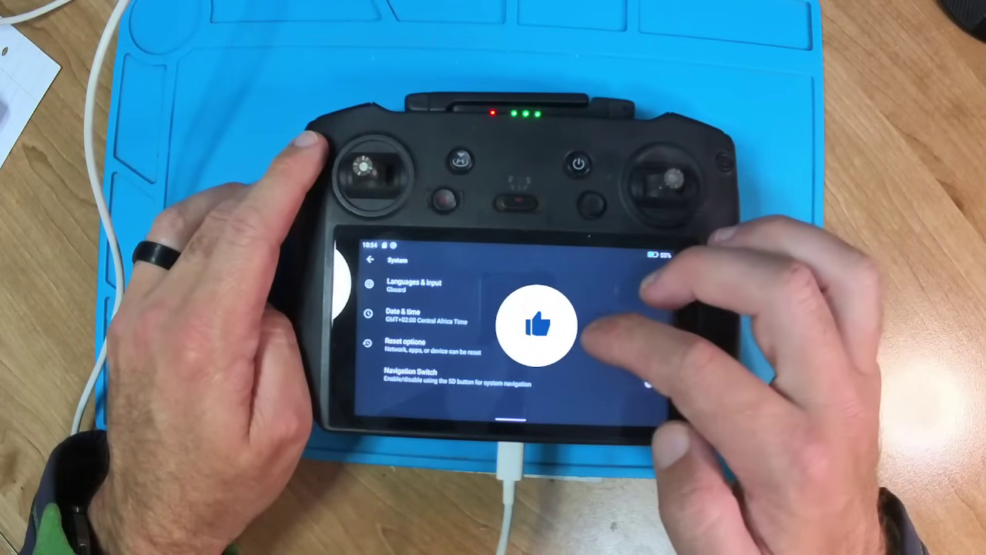